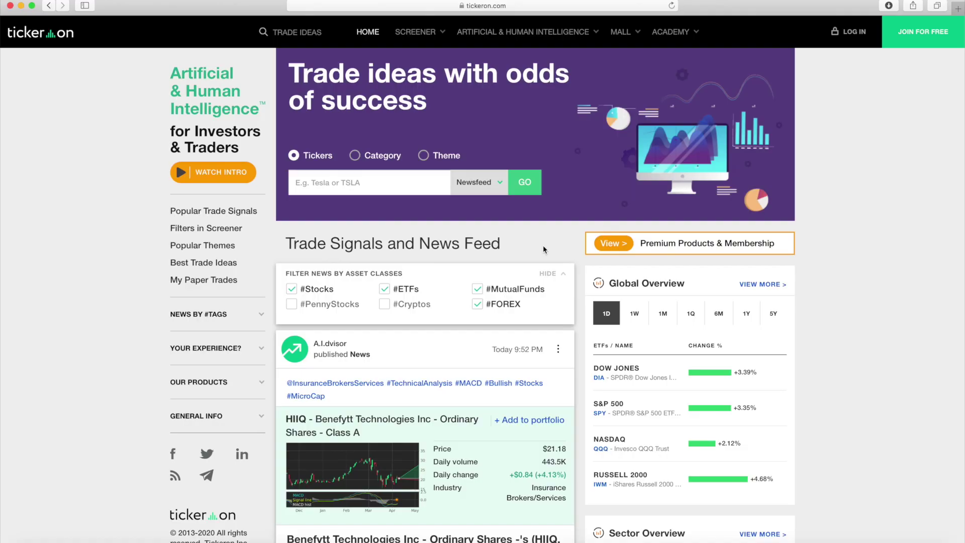
- Expand the Screener menu in Tickeron's top navigation to list its pages
click(416, 32)
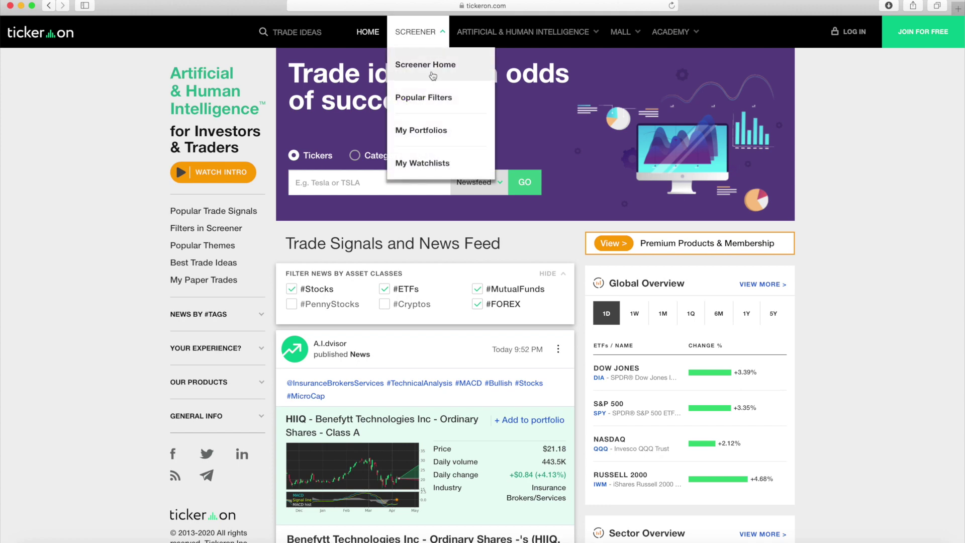
click(432, 75)
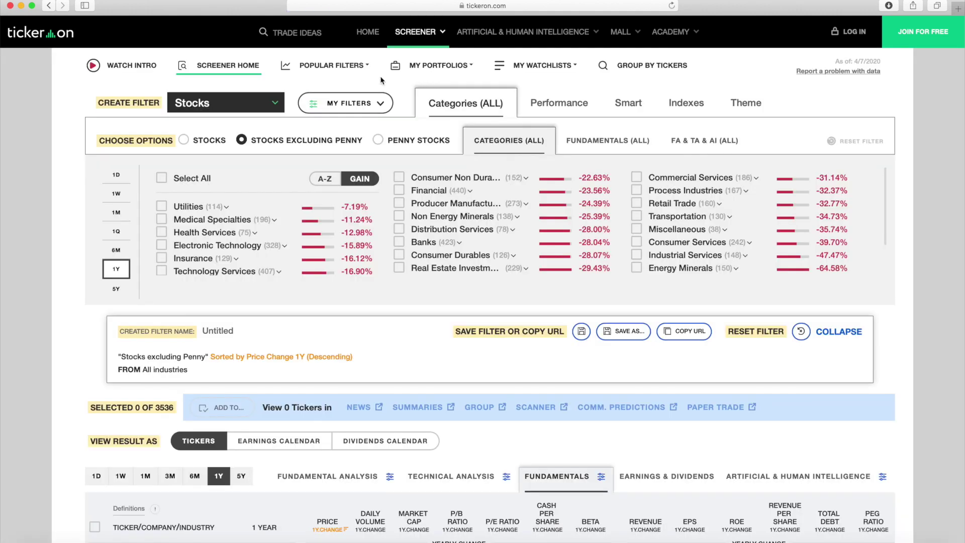
click(272, 107)
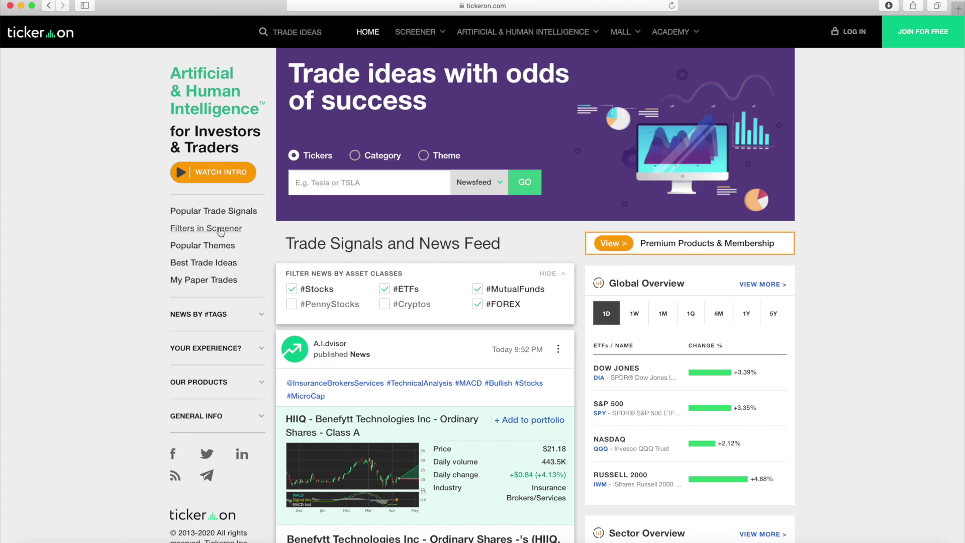
click(222, 229)
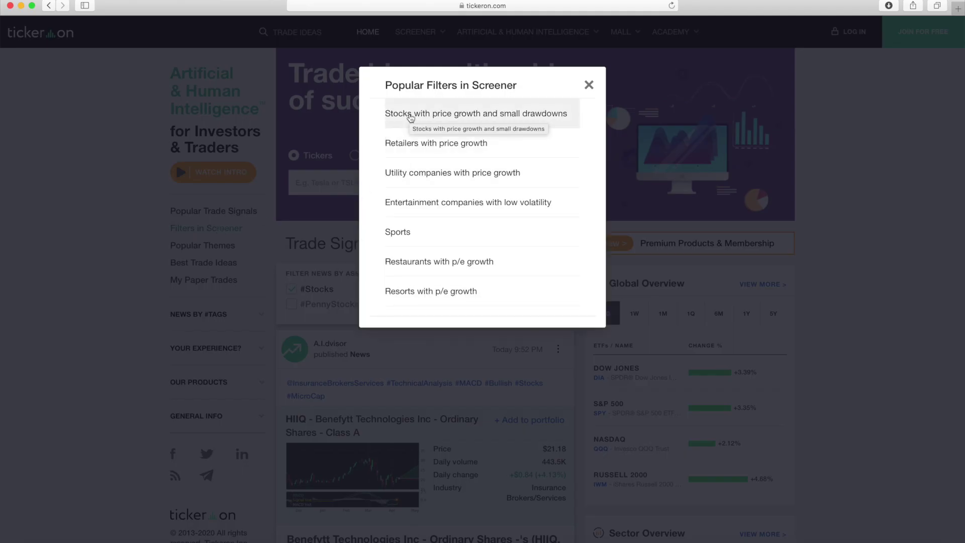
- Apply the 'Stocks with price growth and small drawdowns' preset and review its 16 results
click(410, 114)
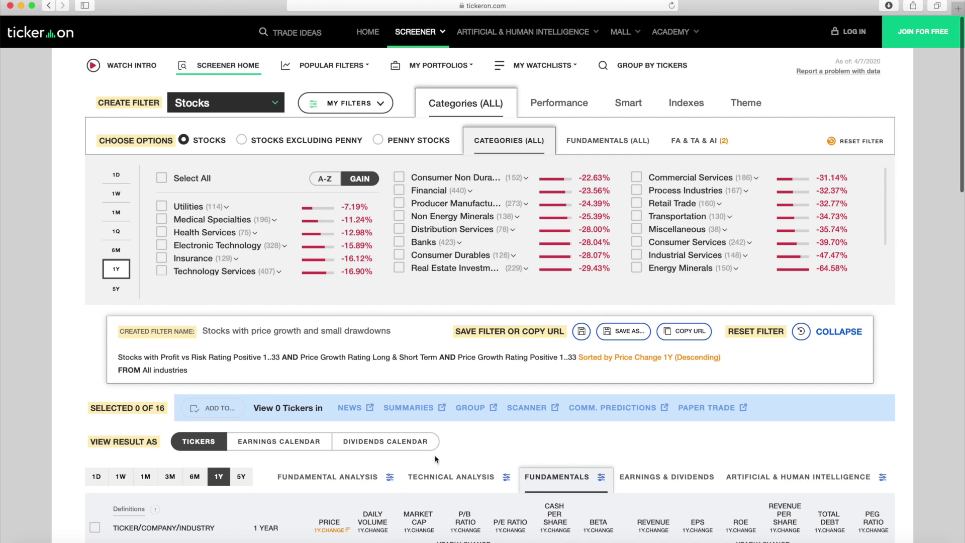
scroll(445, 449, down, 3)
scroll(445, 448, down, 4)
scroll(445, 449, down, 2)
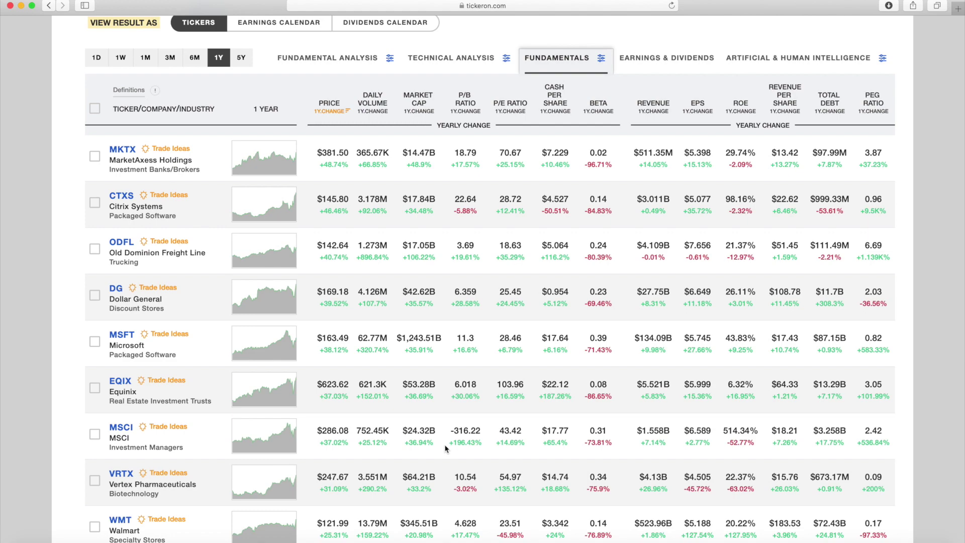
scroll(445, 449, up, 5)
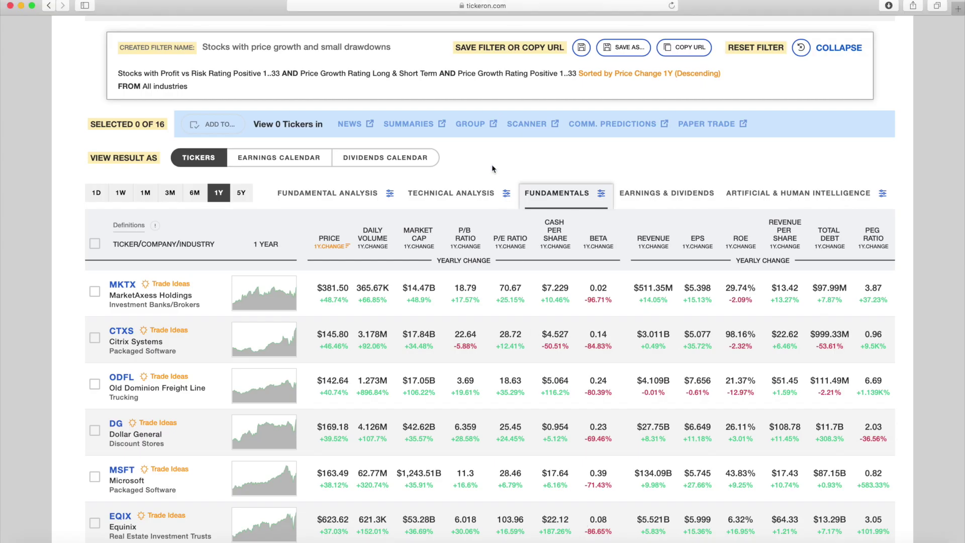
- Show fundamental analysis ratings, trying P/E Growth and Valuation sorts before ending on Profit vs Risk ascending
click(332, 192)
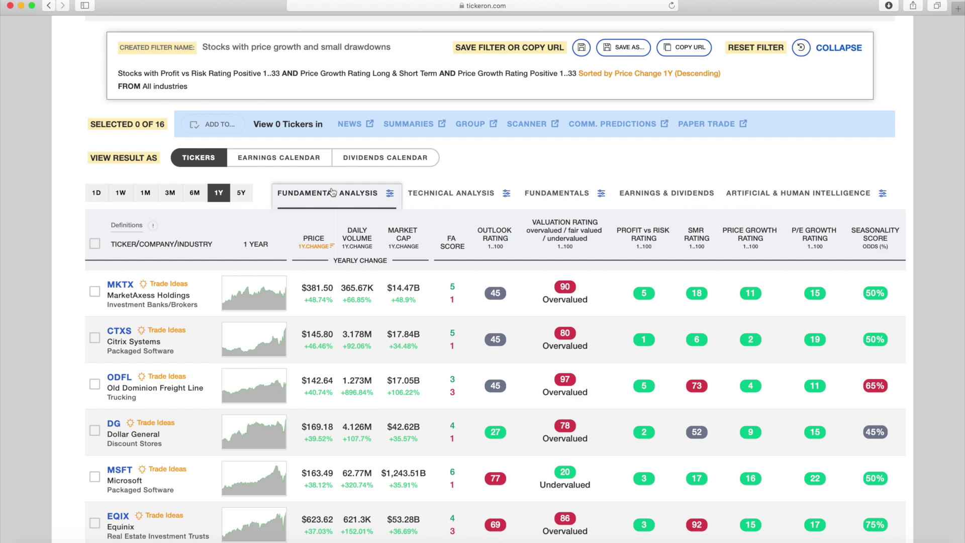
click(649, 239)
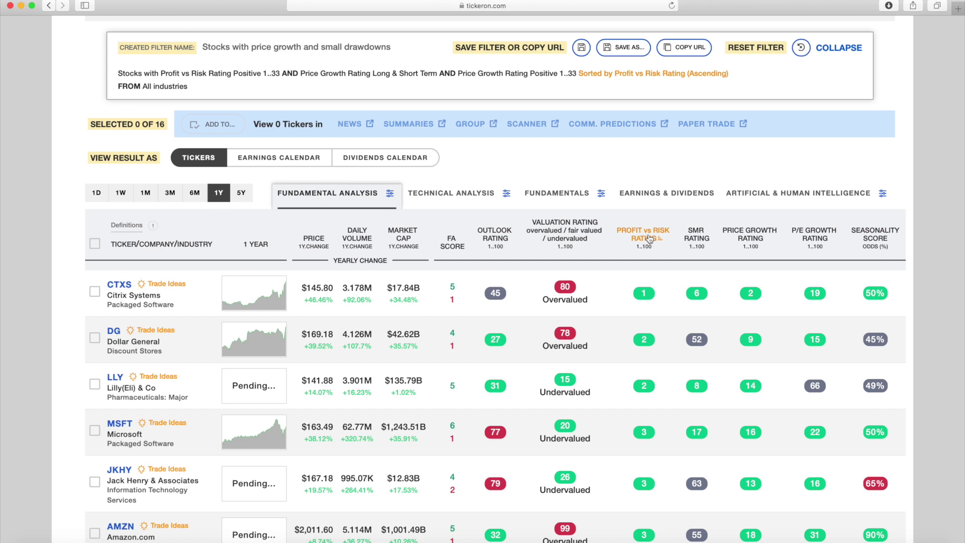
click(809, 233)
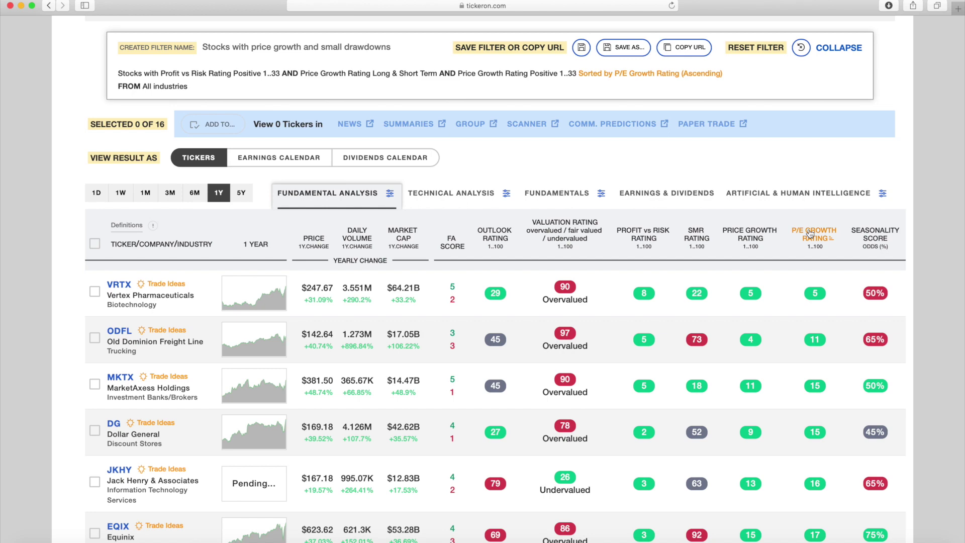
click(566, 232)
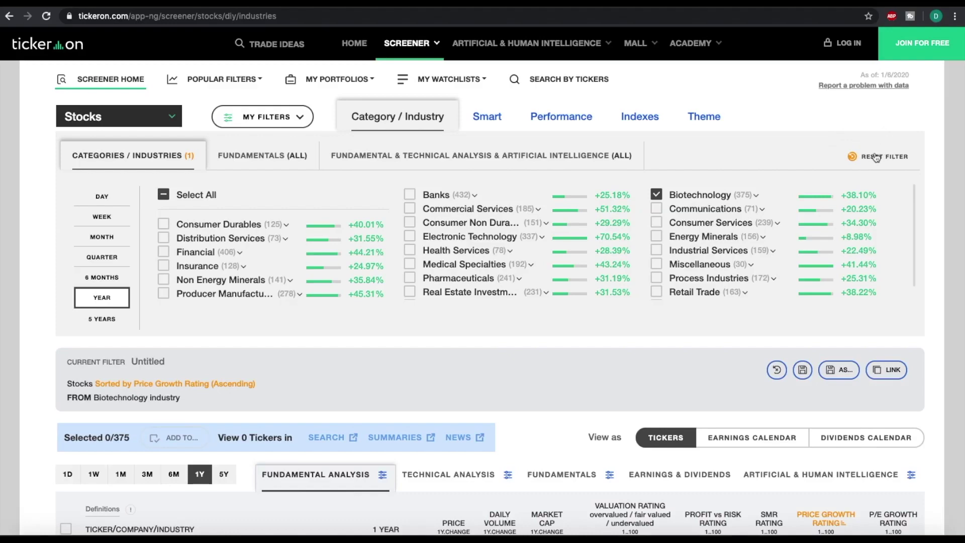
click(874, 155)
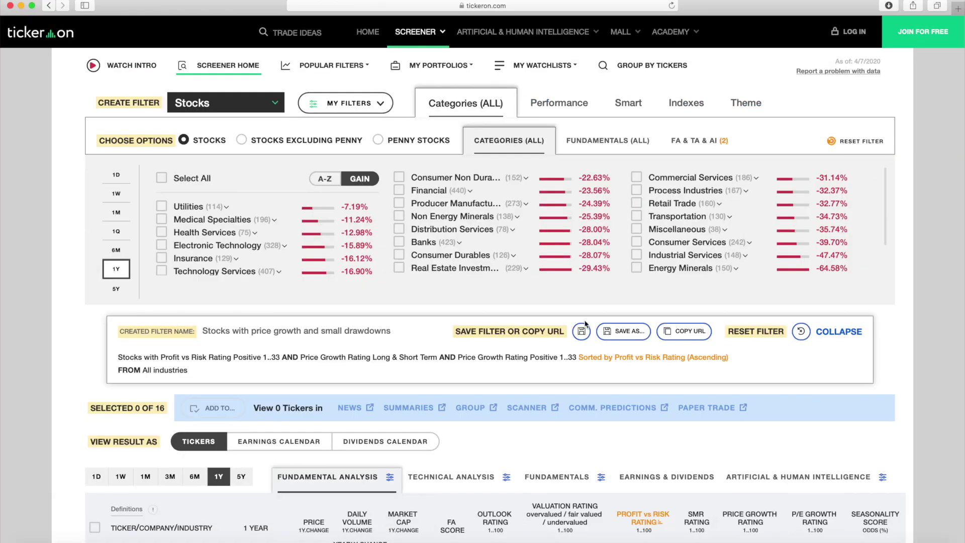
- Set Valuation Rating to Undervalued 1..33 and select the remaining LLY, MSFT and JKHY
click(699, 144)
scroll(699, 146, down, 1)
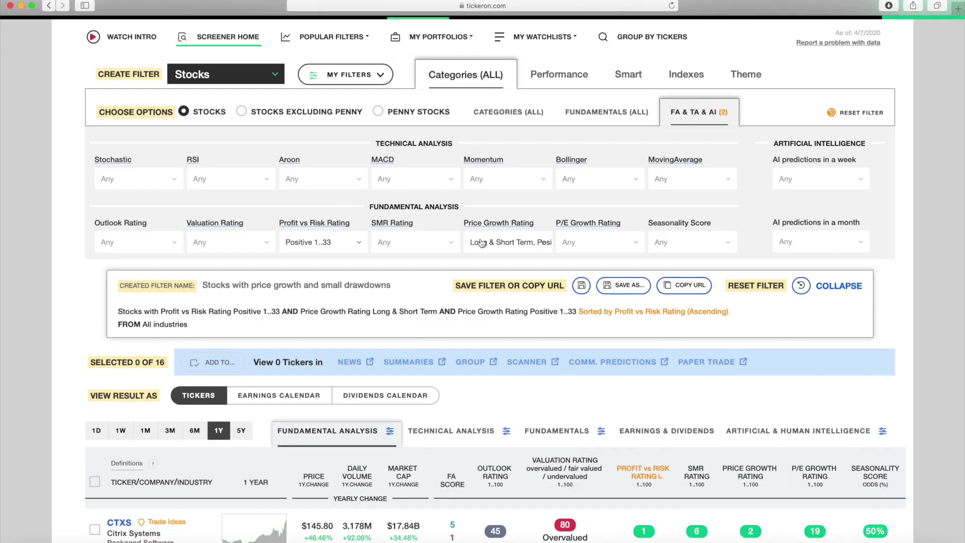
click(481, 243)
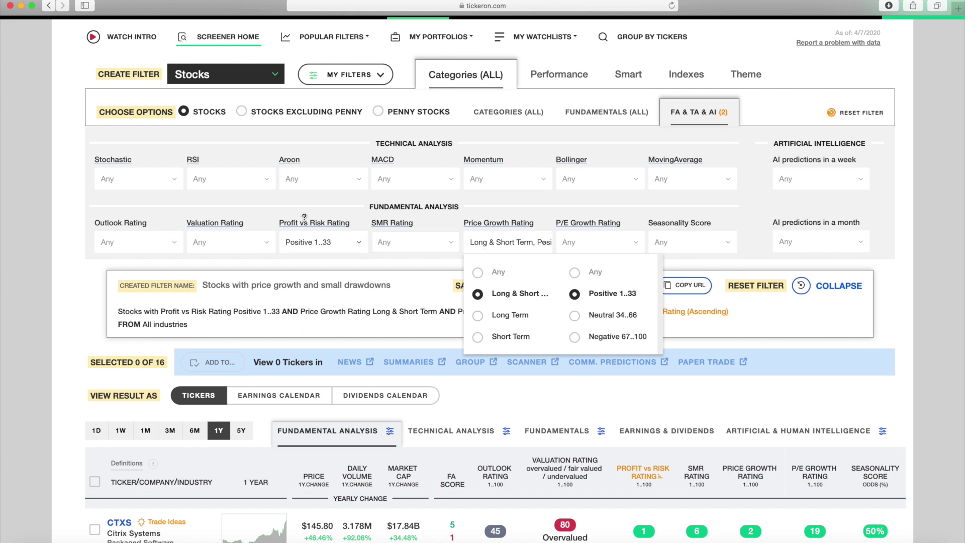
click(242, 247)
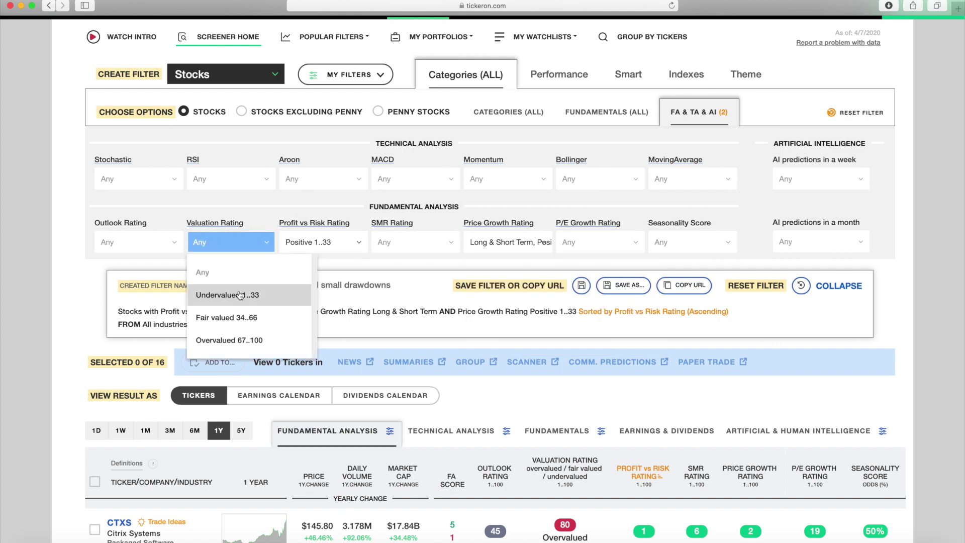
click(240, 294)
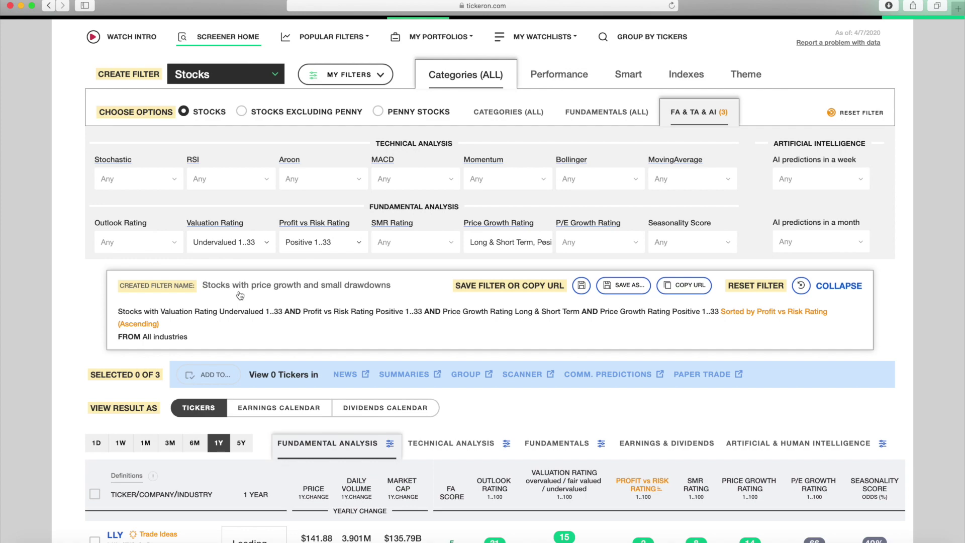
scroll(86, 330, down, 3)
scroll(86, 330, down, 2)
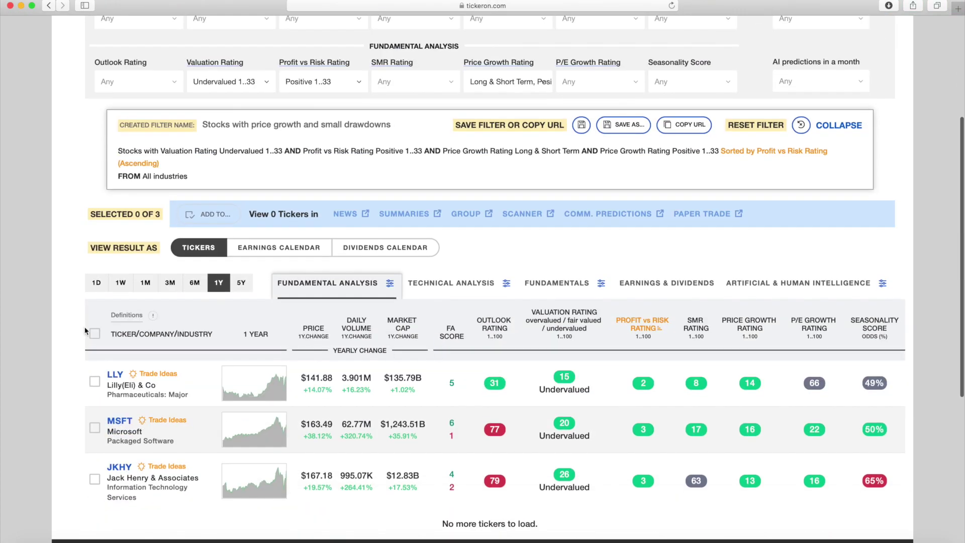
click(94, 333)
- Open the news feed for LLY, MSFT and JKHY and scroll through it
click(351, 213)
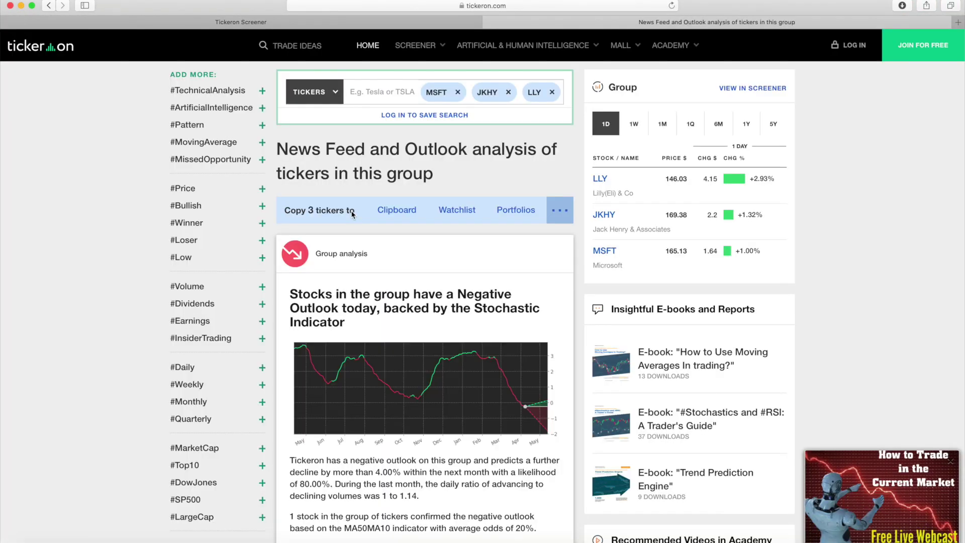
scroll(351, 213, down, 5)
scroll(352, 214, down, 5)
scroll(352, 213, down, 5)
scroll(351, 214, down, 5)
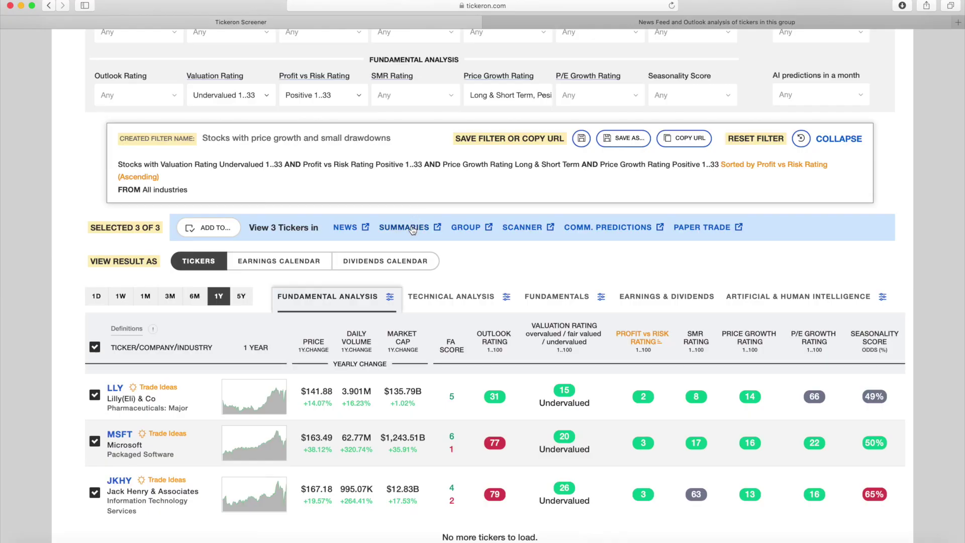
- Open the group summary analysis, which reports a negative outlook for the three stocks
click(405, 227)
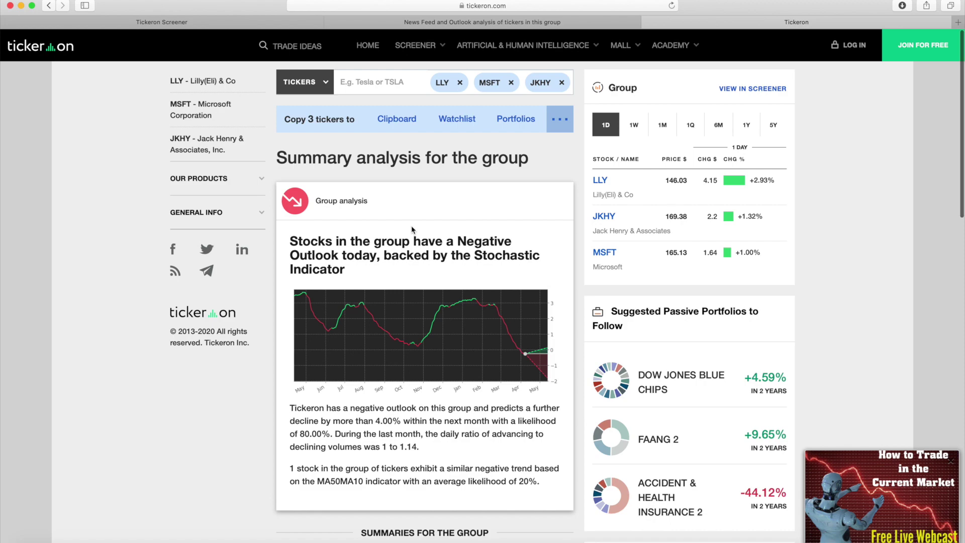
scroll(411, 225, down, 6)
scroll(411, 225, down, 4)
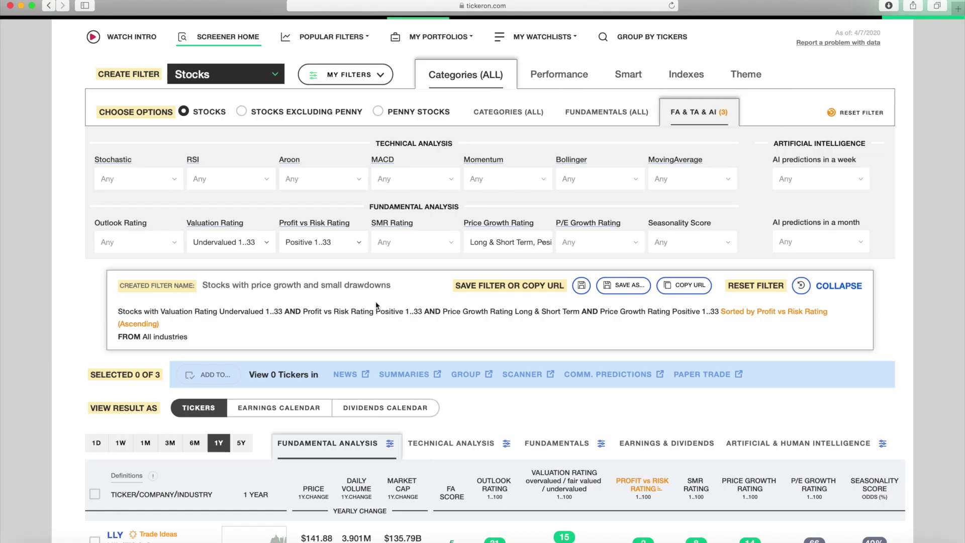
- Switch to the Performance tab, showing top and bottom daily performing industries led by Aluminum
scroll(376, 305, down, 1)
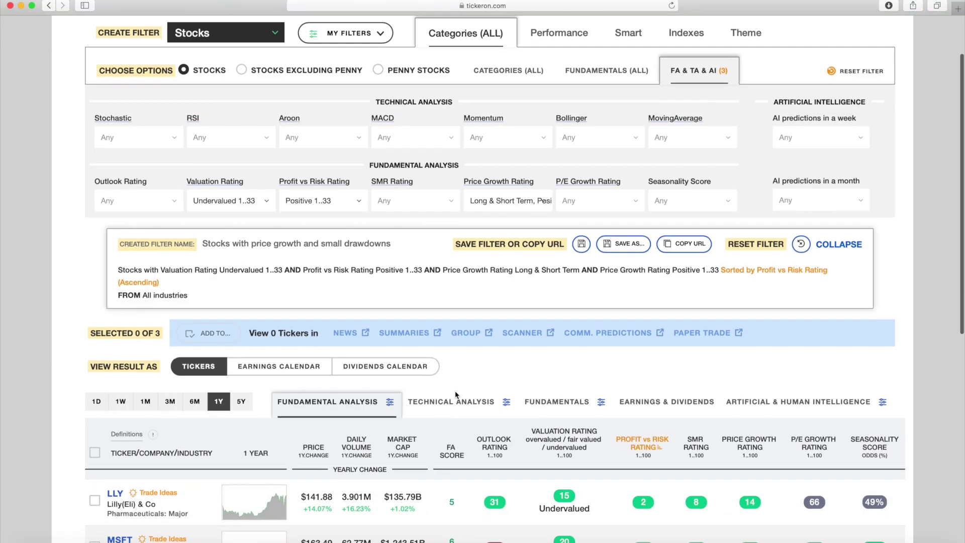
scroll(427, 362, down, 3)
scroll(456, 394, up, 4)
scroll(455, 395, up, 1)
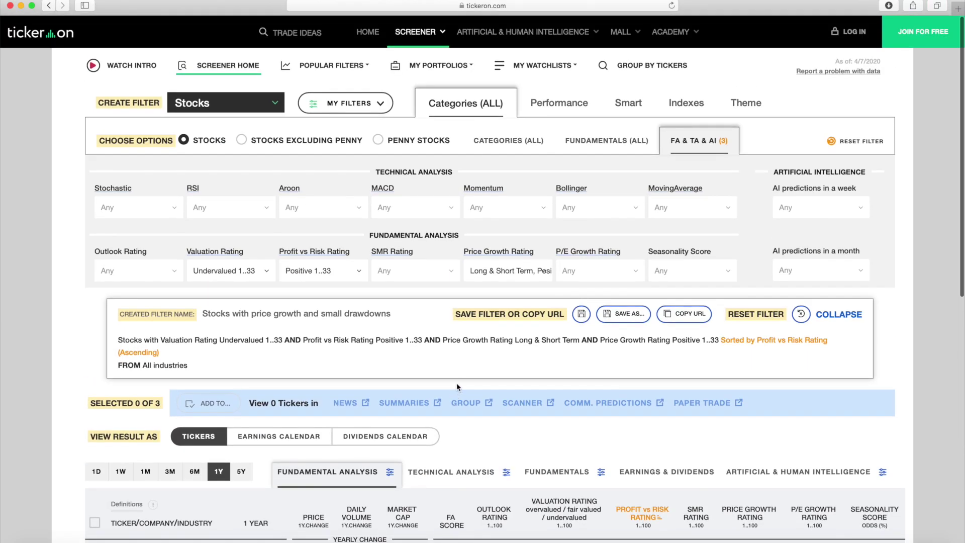
click(560, 111)
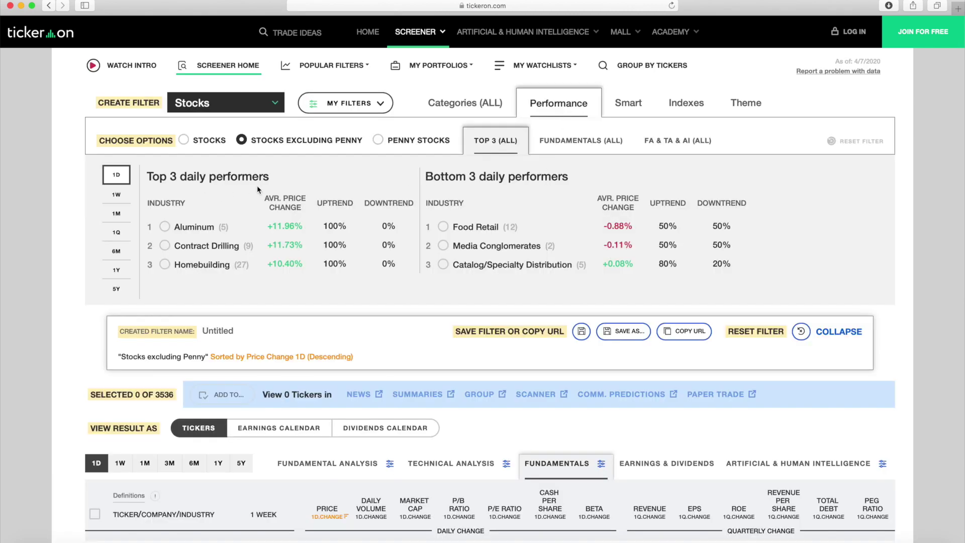
- Browse the Smart and Theme screener tabs and scroll through the themes
click(638, 102)
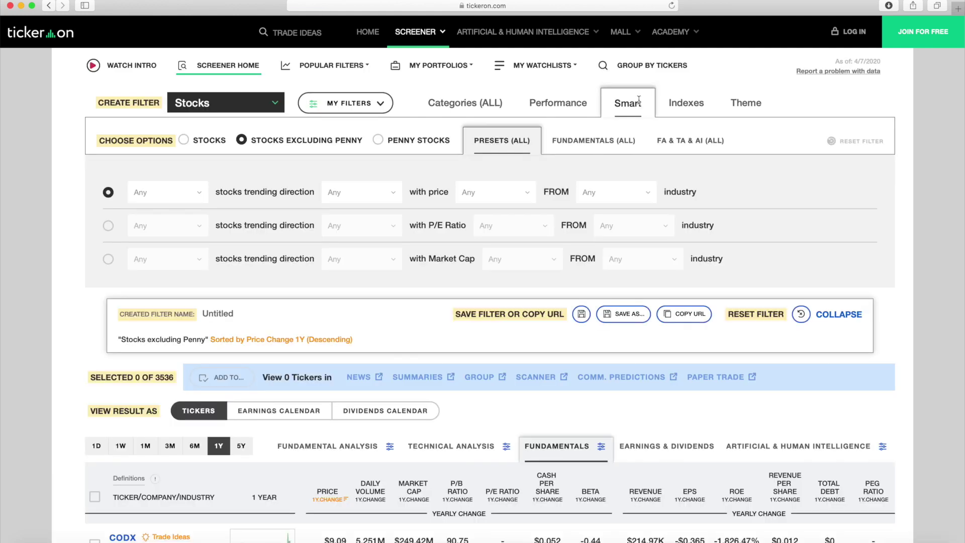
click(746, 101)
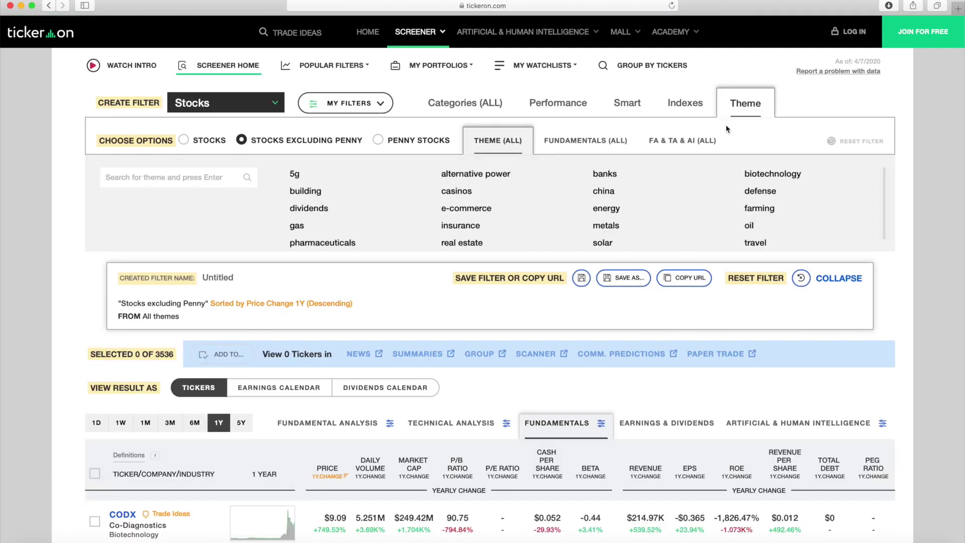
scroll(620, 266, down, 1)
scroll(595, 323, down, 1)
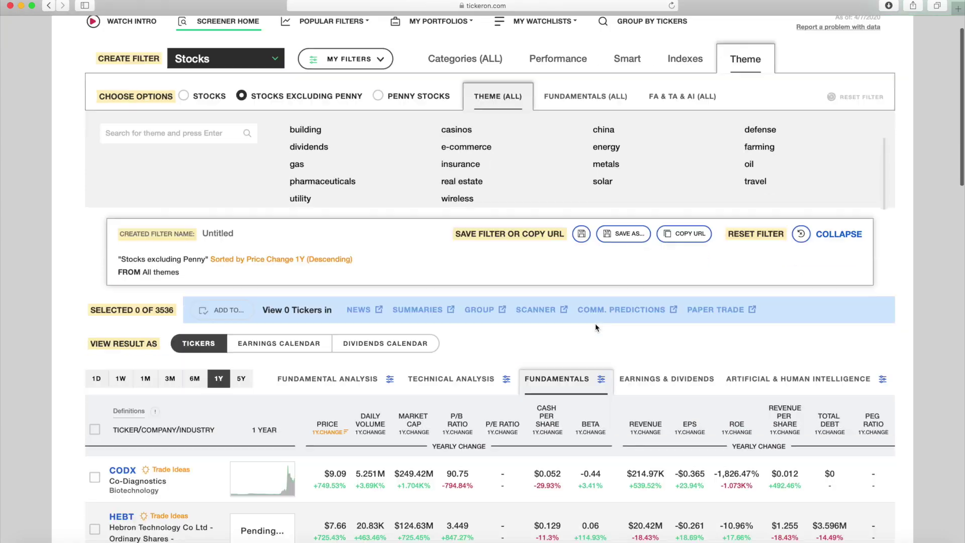
scroll(595, 324, down, 2)
scroll(595, 324, down, 3)
scroll(594, 326, up, 5)
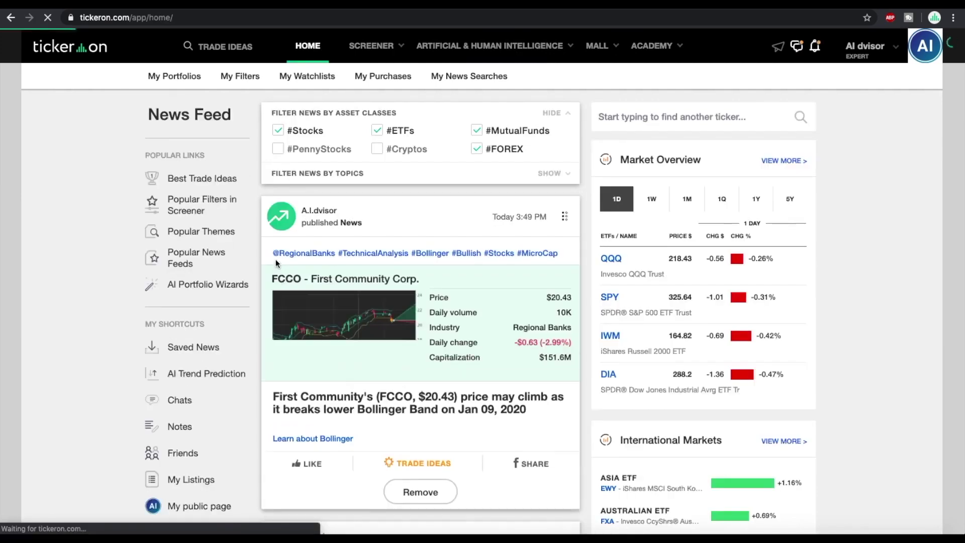
- Go to Tickeron's Contact us page via the footer link
scroll(275, 258, down, 9)
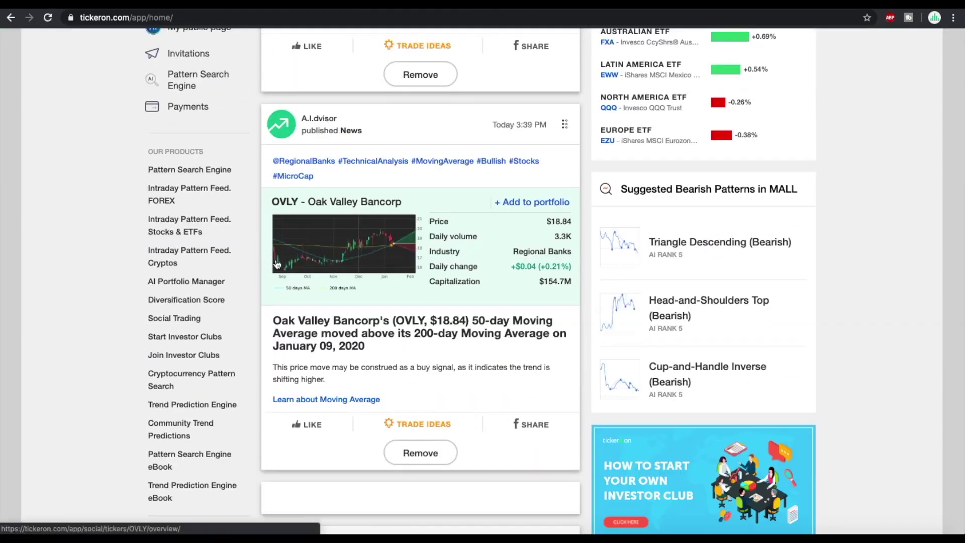
scroll(185, 327, down, 5)
click(180, 335)
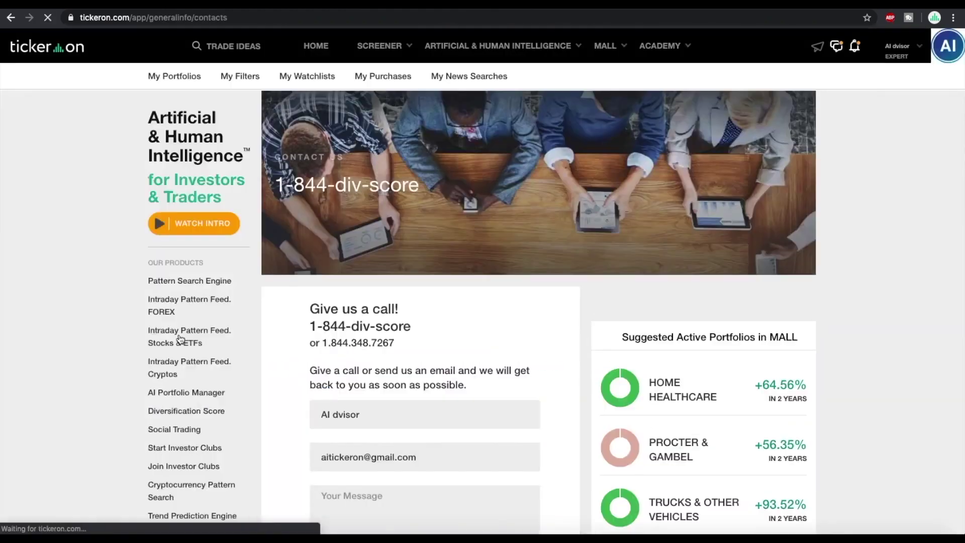